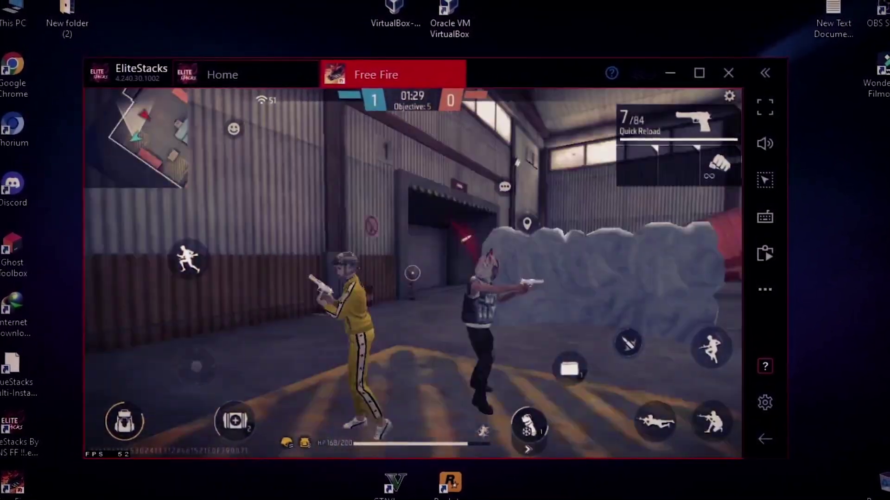
{"action": "left_click", "coordinate": [406, 267]}
{"action": "key", "text": "w"}
{"action": "key", "text": "3"}
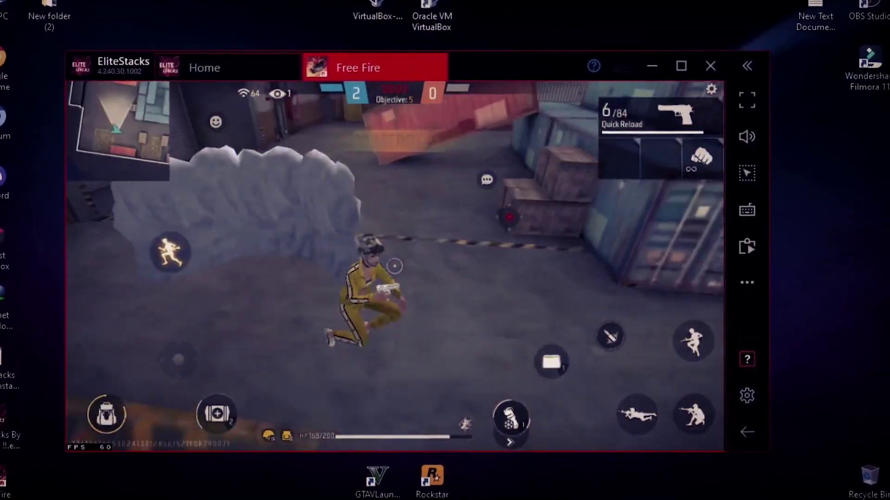
{"action": "left_click", "coordinate": [408, 273]}
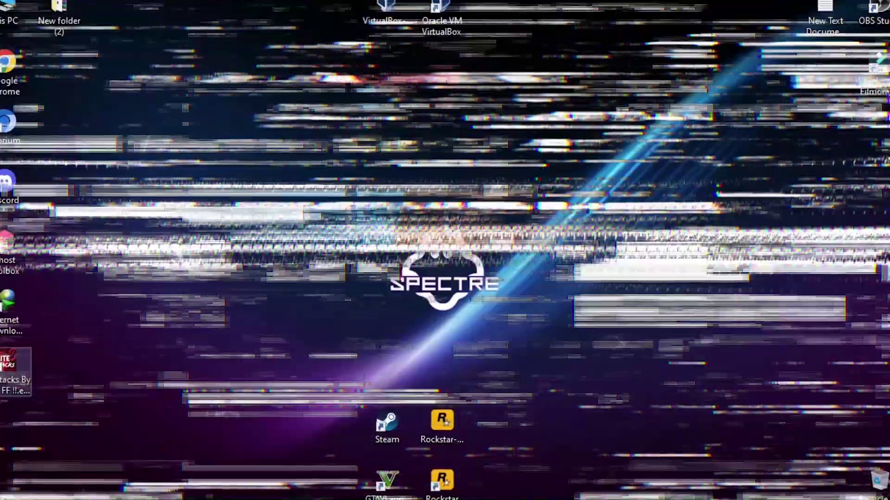
- Move the EliteStacks installer shortcut to an empty desktop area, then dismiss the installer's BlueStacks version notice and clear away the browser
{"action": "left_click_drag", "start_coordinate": [15, 370], "coordinate": [306, 166]}
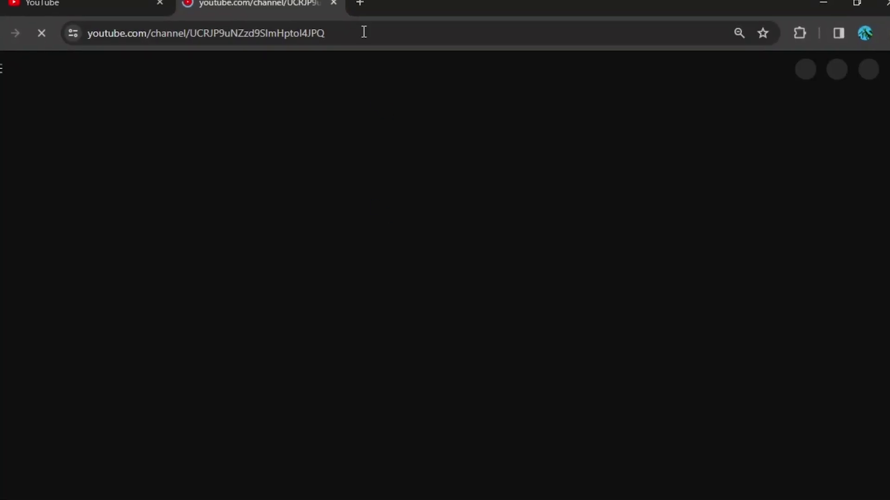
{"action": "left_click", "coordinate": [337, 2]}
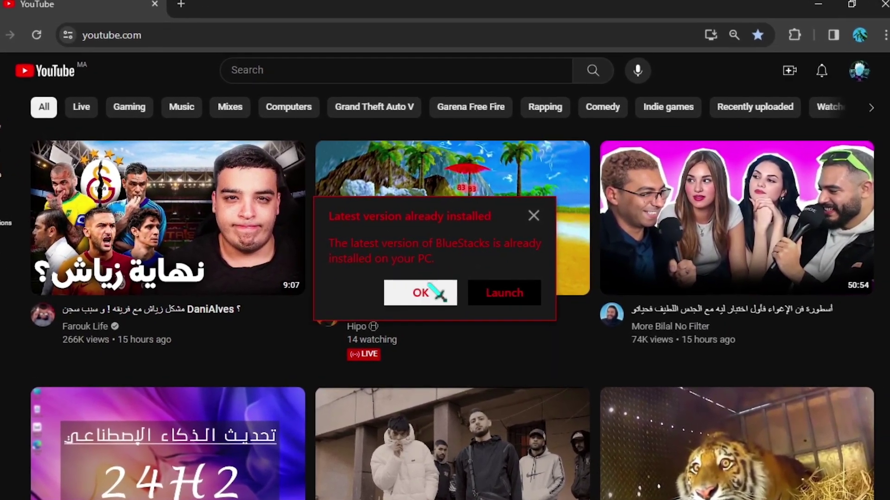
{"action": "left_click", "coordinate": [425, 285]}
{"action": "left_click", "coordinate": [823, 2]}
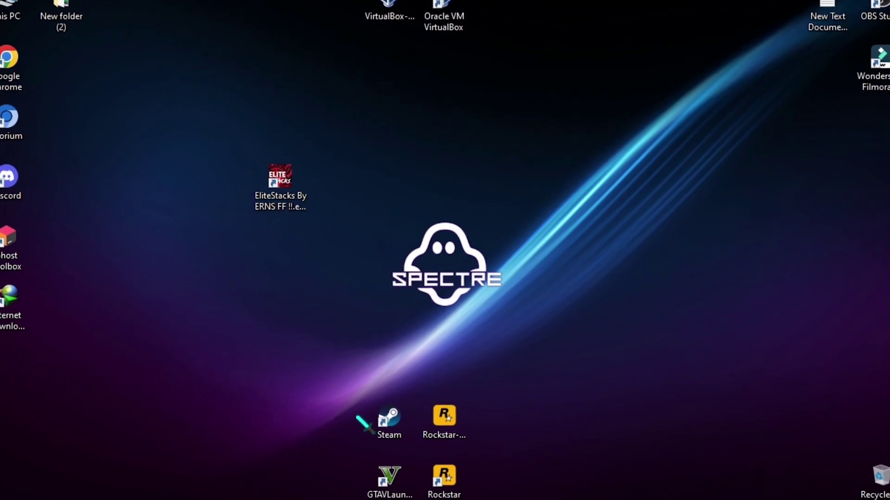
- Search Windows for "control" and open Control Panel's list of programs that can be uninstalled
{"action": "left_click", "coordinate": [65, 498]}
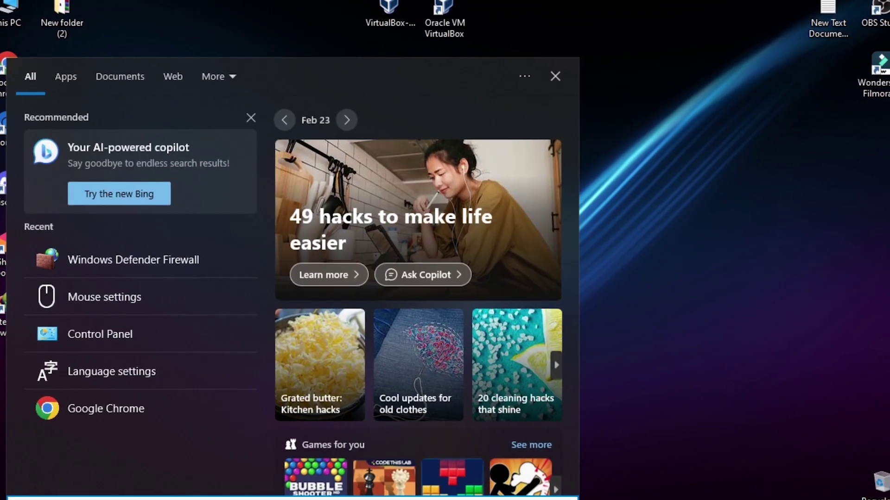
{"action": "type", "text": "control"}
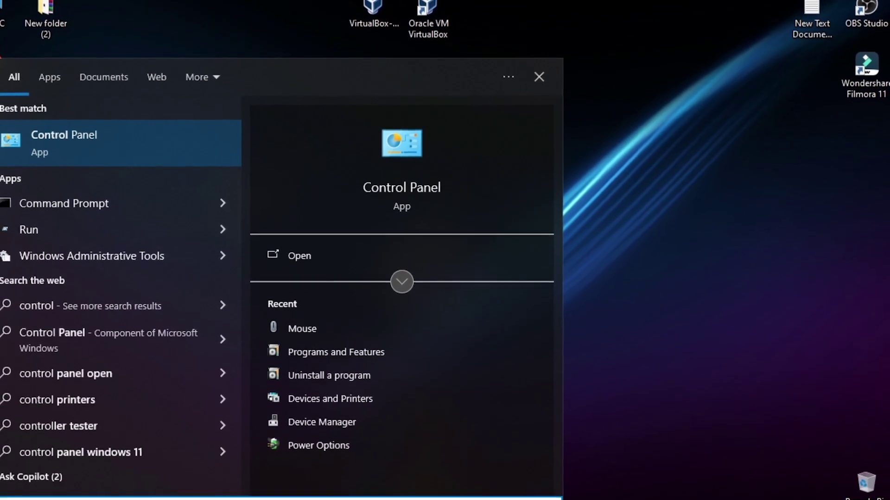
{"action": "left_click", "coordinate": [317, 255]}
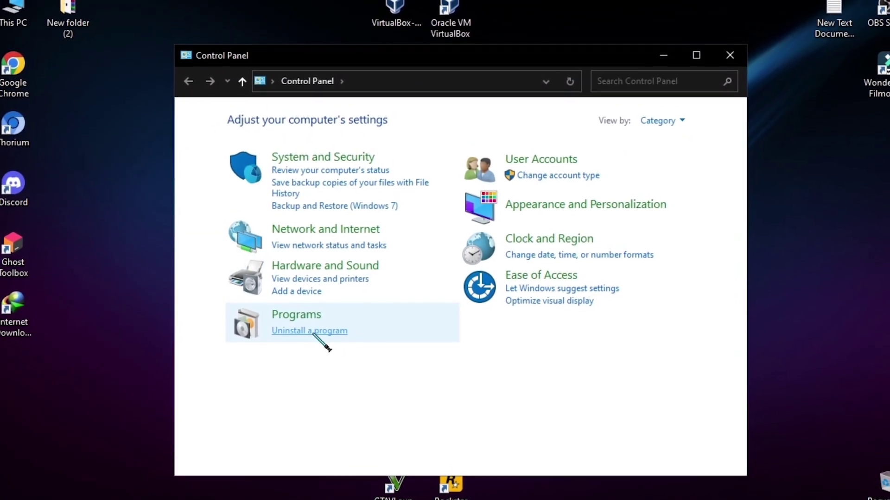
{"action": "left_click", "coordinate": [316, 332]}
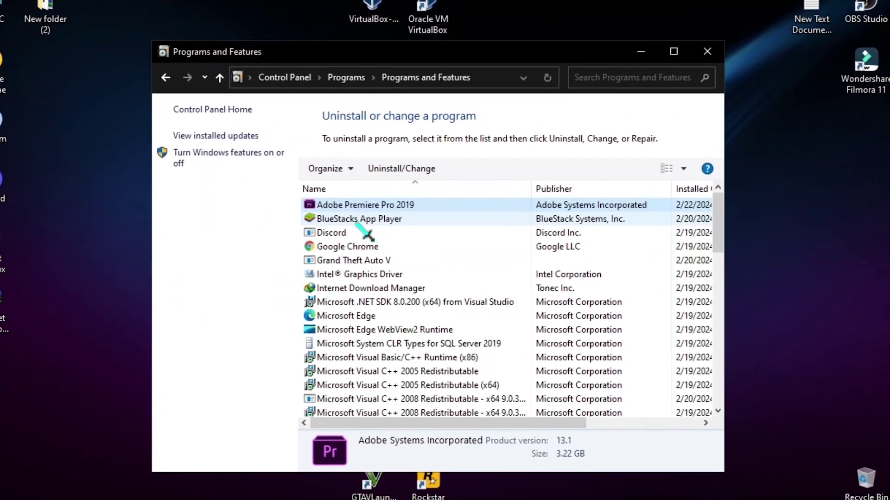
- Uninstall BlueStacks App Player without giving a reason, and close Programs and Features once the removal is complete
{"action": "left_click", "coordinate": [355, 216]}
{"action": "right_click", "coordinate": [364, 223]}
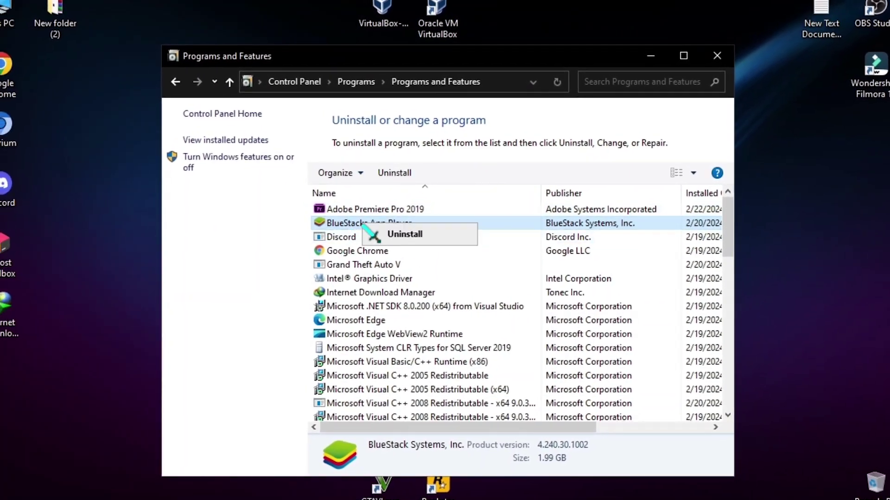
{"action": "left_click", "coordinate": [403, 234]}
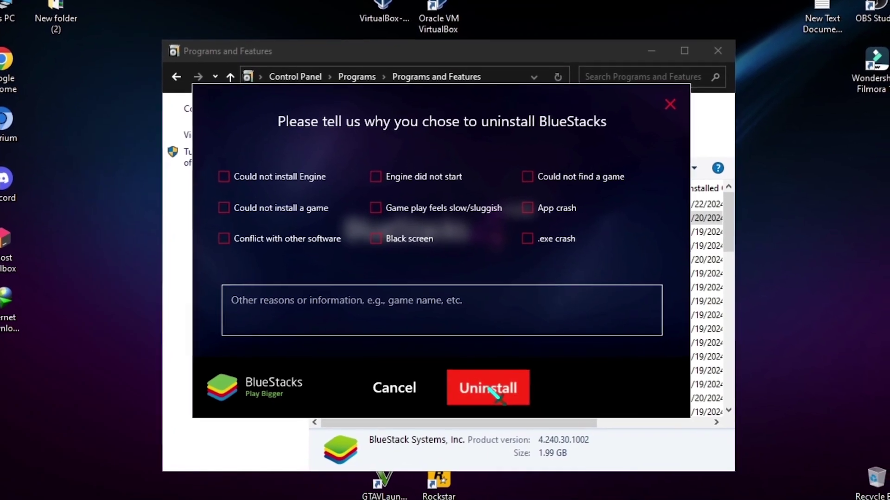
{"action": "left_click", "coordinate": [490, 391]}
{"action": "left_click", "coordinate": [503, 301]}
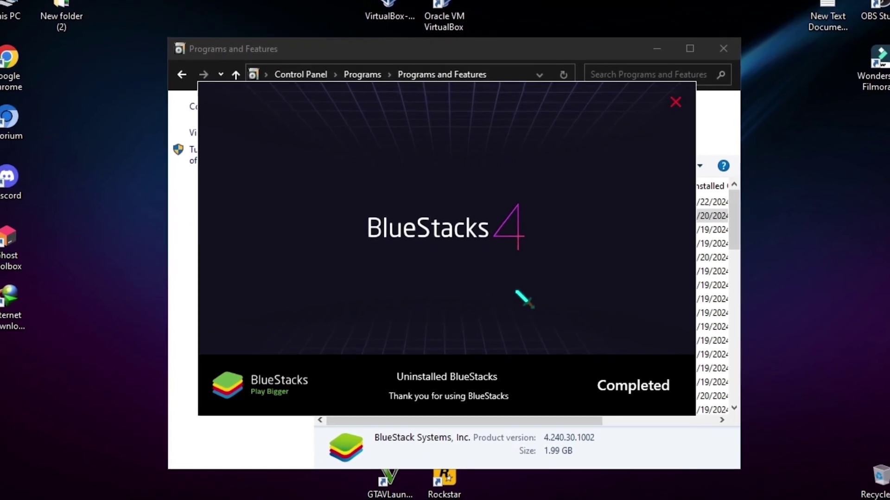
{"action": "left_click", "coordinate": [631, 391]}
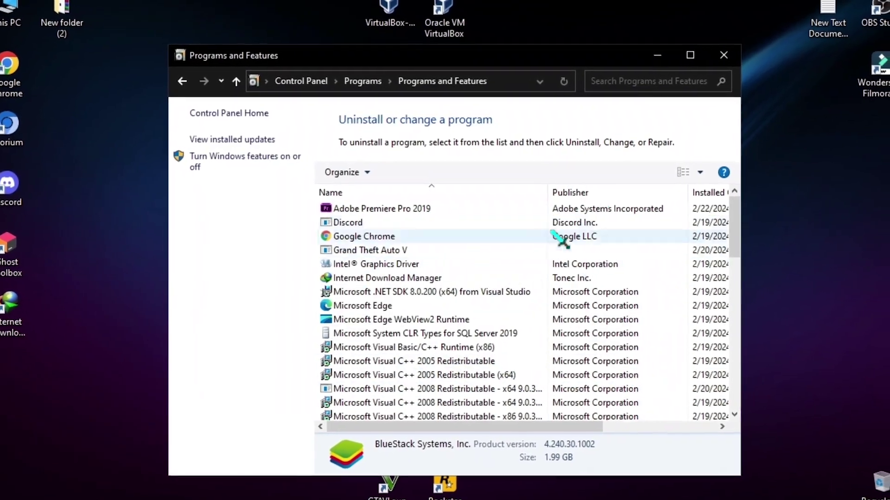
{"action": "left_click", "coordinate": [730, 56]}
- Refresh the desktop and open Registry Editor with the Run command regedit
{"action": "right_click", "coordinate": [598, 171]}
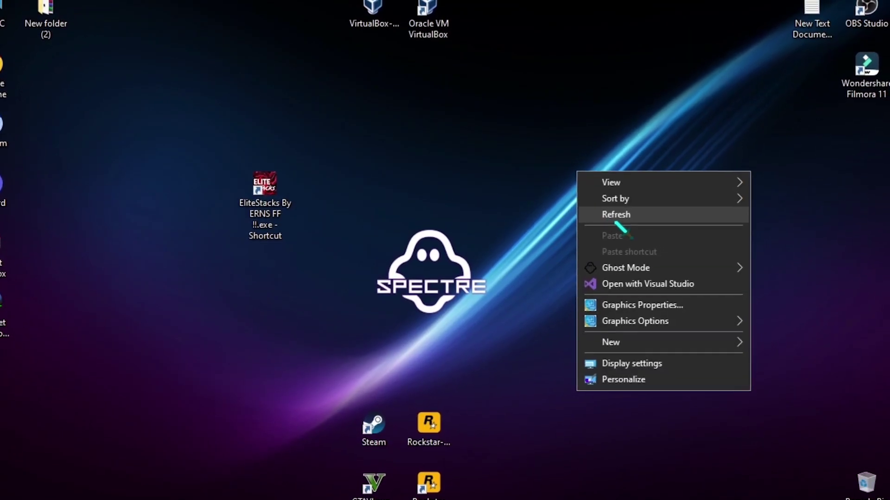
{"action": "left_click", "coordinate": [612, 214]}
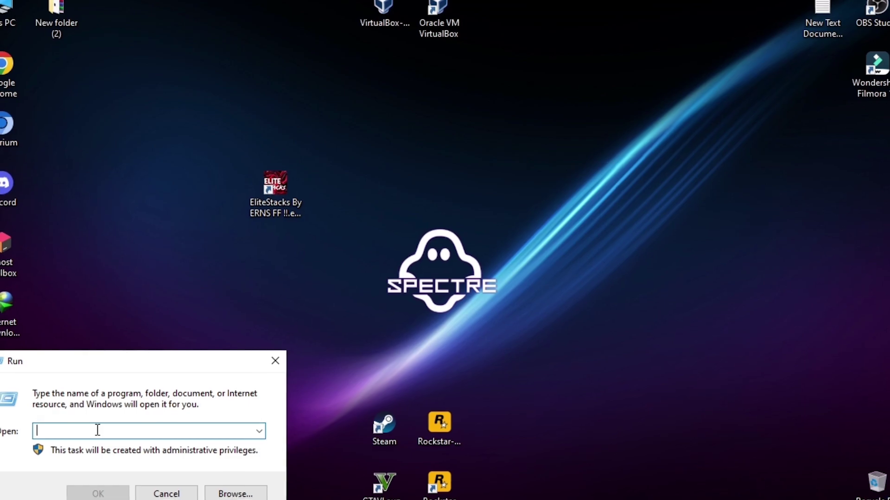
{"action": "type", "text": "rege"}
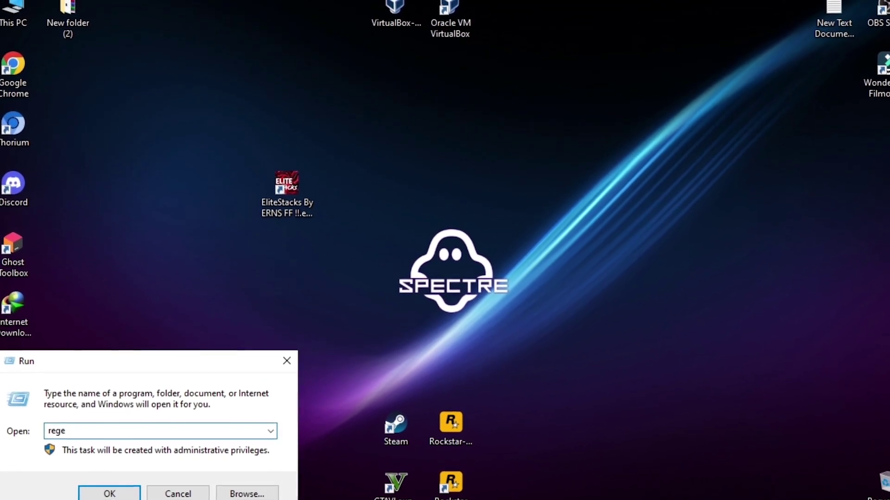
{"action": "type", "text": "dit"}
{"action": "key", "text": "Return"}
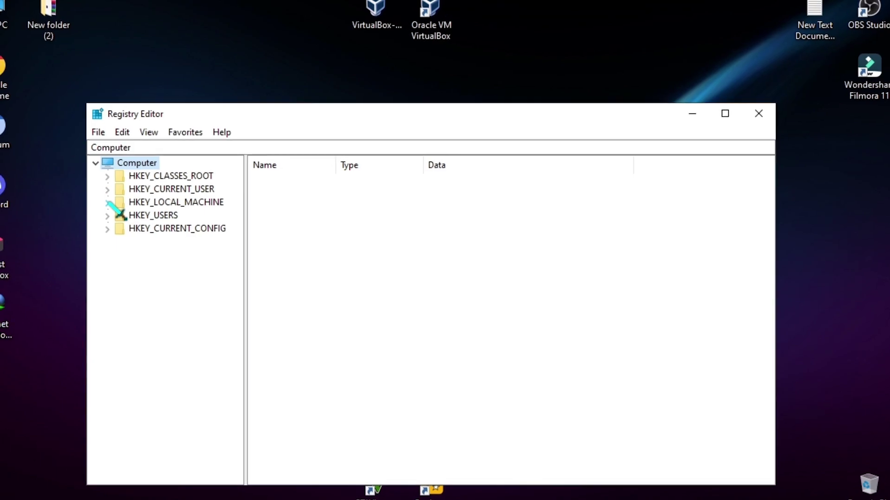
- Delete the BlueStacksInstaller key under HKEY_LOCAL_MACHINE\SOFTWARE and collapse that branch
{"action": "left_click", "coordinate": [104, 196]}
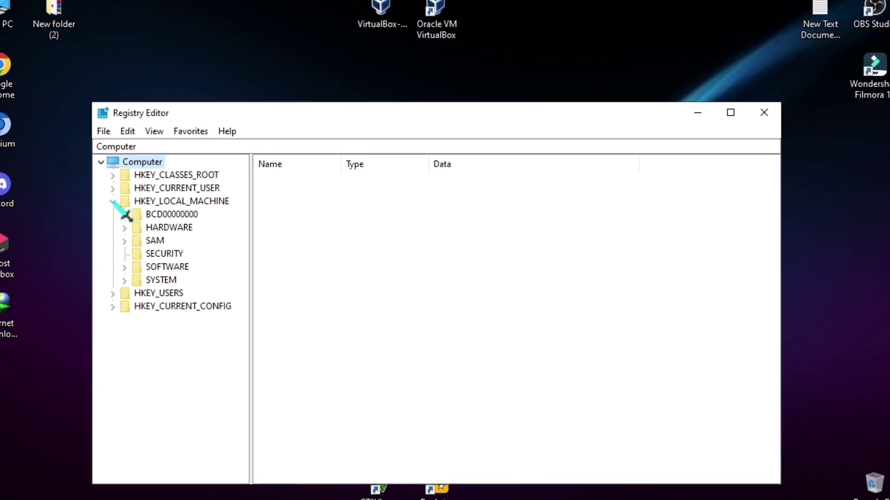
{"action": "left_click", "coordinate": [125, 266]}
{"action": "left_click", "coordinate": [186, 214]}
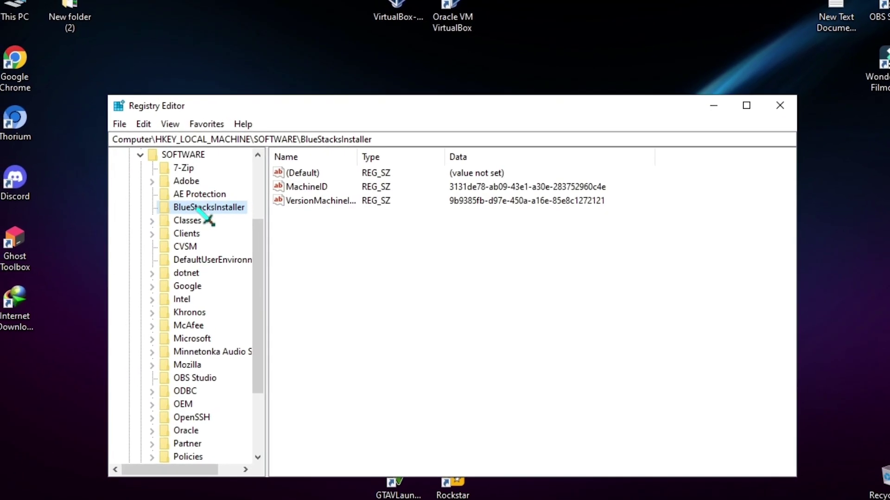
{"action": "right_click", "coordinate": [200, 210]}
{"action": "left_click", "coordinate": [228, 272]}
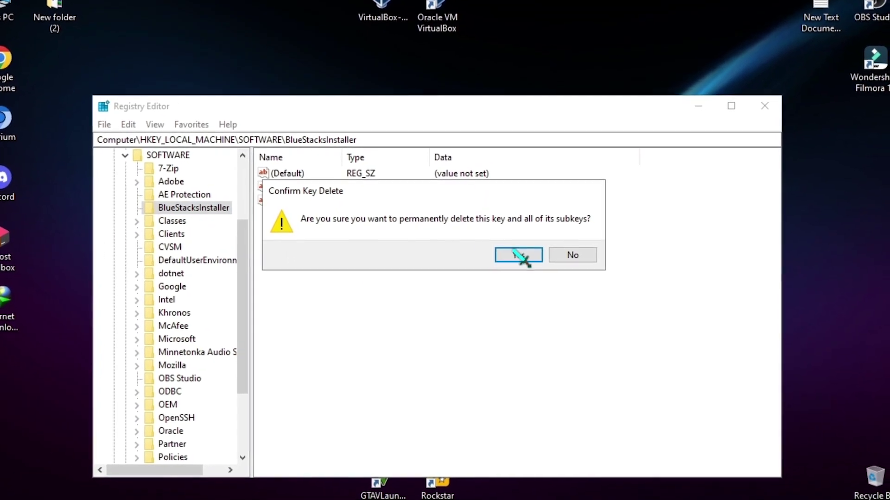
{"action": "left_click", "coordinate": [517, 255]}
{"action": "left_click", "coordinate": [125, 156]}
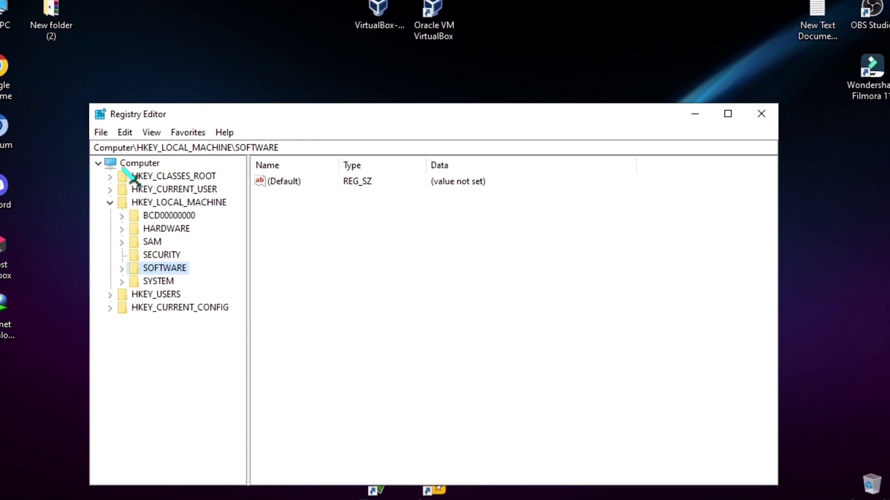
{"action": "left_click", "coordinate": [114, 214]}
{"action": "left_click", "coordinate": [114, 214]}
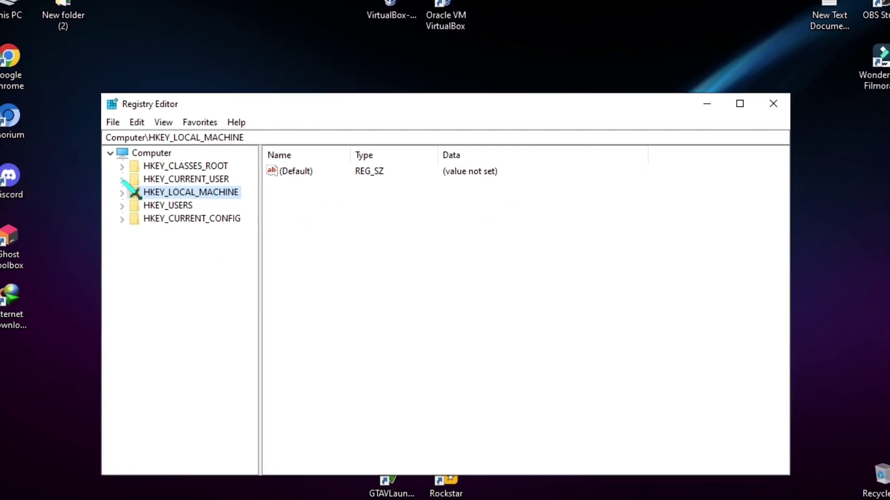
- Delete the BlueStacksInstaller key under HKEY_CURRENT_USER\SOFTWARE and close Registry Editor
{"action": "left_click", "coordinate": [114, 187]}
{"action": "left_click", "coordinate": [137, 332]}
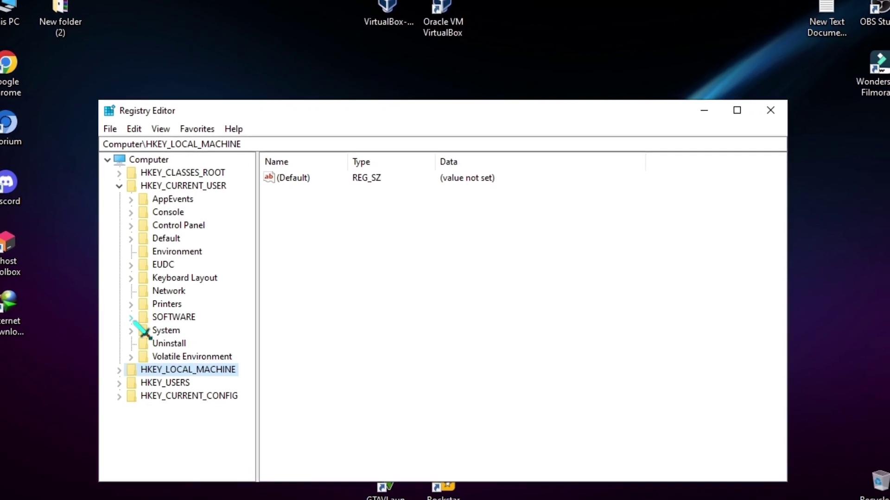
{"action": "left_click", "coordinate": [136, 319]}
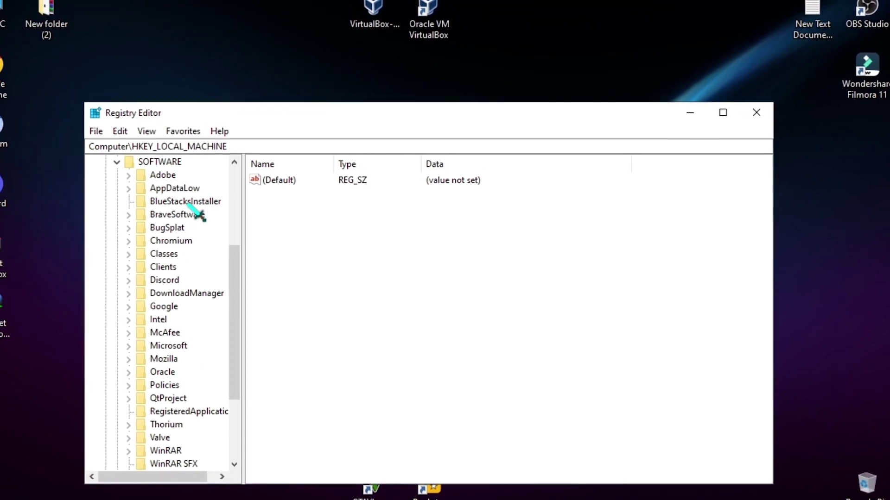
{"action": "left_click", "coordinate": [185, 199]}
{"action": "right_click", "coordinate": [181, 198]}
{"action": "left_click", "coordinate": [228, 262]}
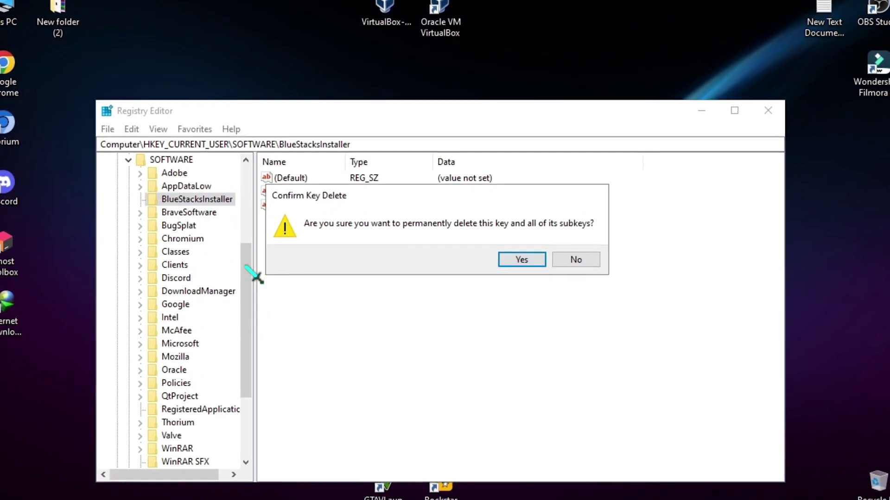
{"action": "left_click", "coordinate": [520, 257]}
{"action": "left_click", "coordinate": [776, 118]}
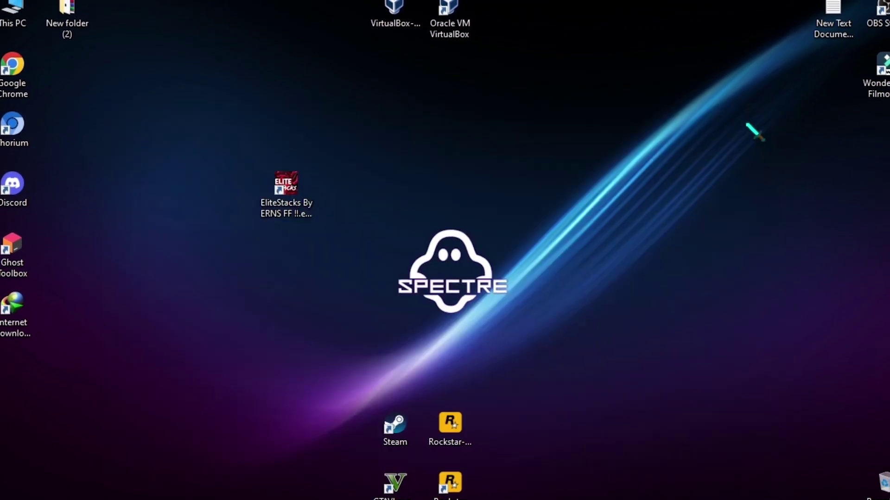
- Refresh the desktop and install EliteStacks from its desktop installer shortcut
{"action": "right_click", "coordinate": [624, 136]}
{"action": "left_click", "coordinate": [669, 175]}
{"action": "double_click", "coordinate": [268, 178]}
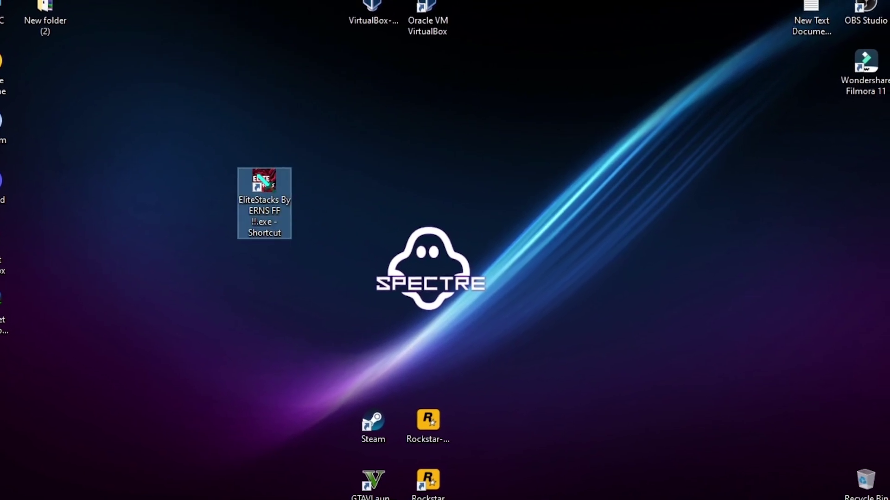
{"action": "left_click", "coordinate": [401, 286]}
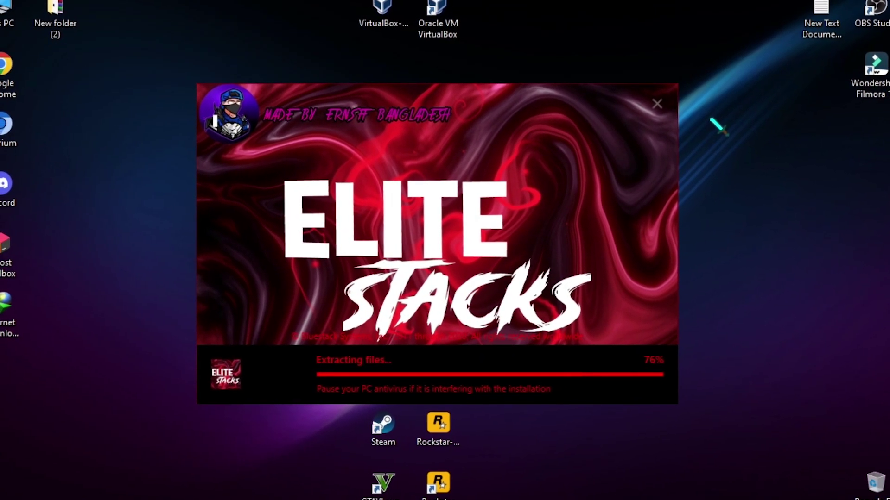
{"action": "right_click", "coordinate": [739, 149]}
{"action": "left_click", "coordinate": [778, 192]}
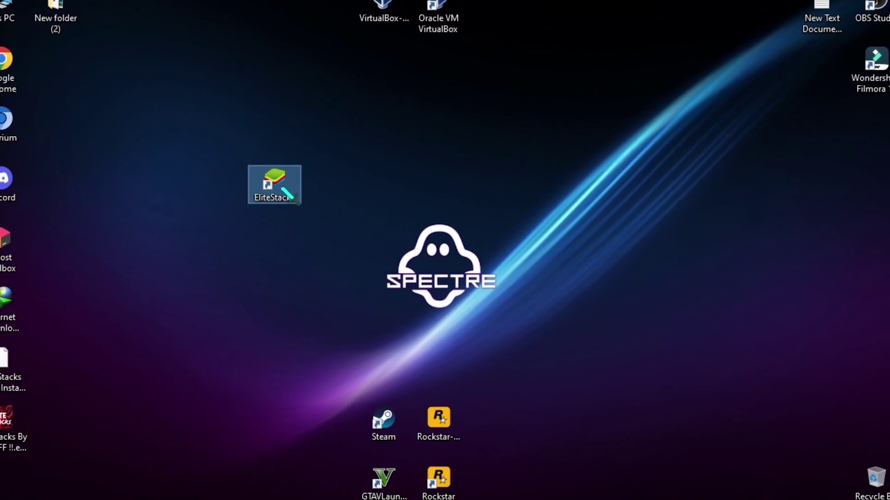
- Launch EliteStacks from the desktop and look through its System apps folder
{"action": "double_click", "coordinate": [274, 184]}
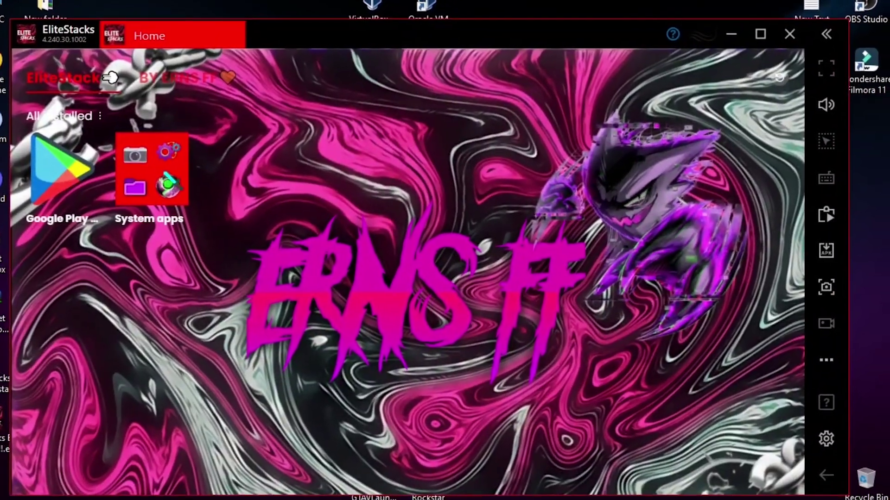
{"action": "left_click", "coordinate": [235, 211]}
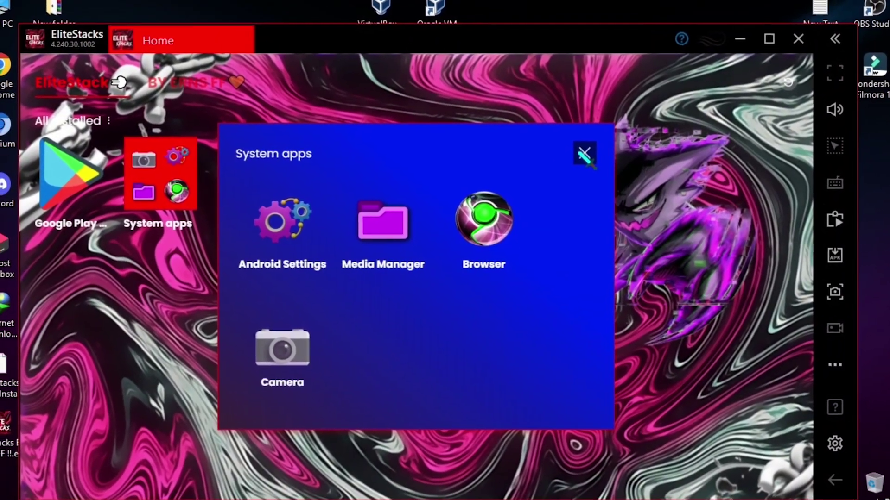
{"action": "left_click", "coordinate": [576, 152]}
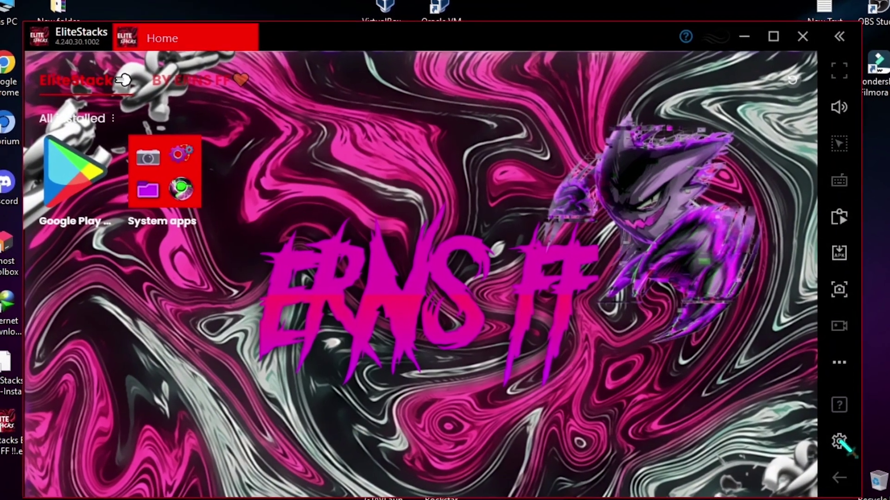
- Open the EliteStacks settings and bring up the GPU options of the Engine page
{"action": "left_click", "coordinate": [837, 443]}
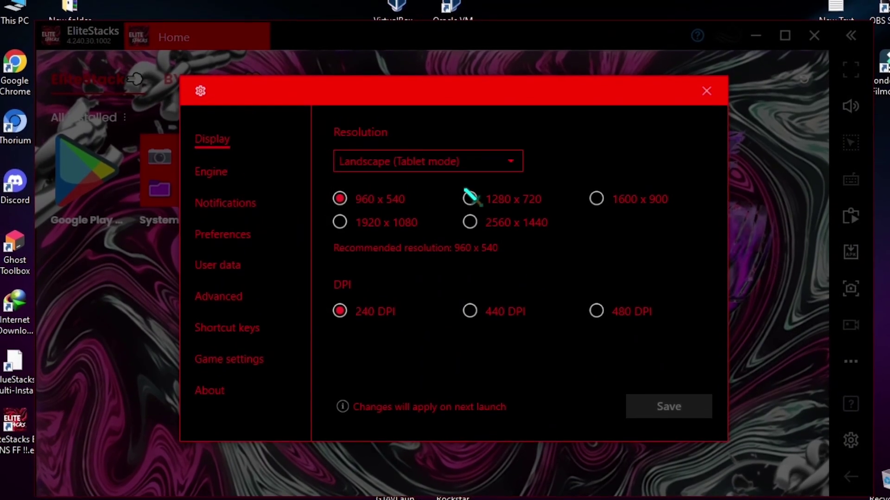
{"action": "left_click", "coordinate": [213, 174]}
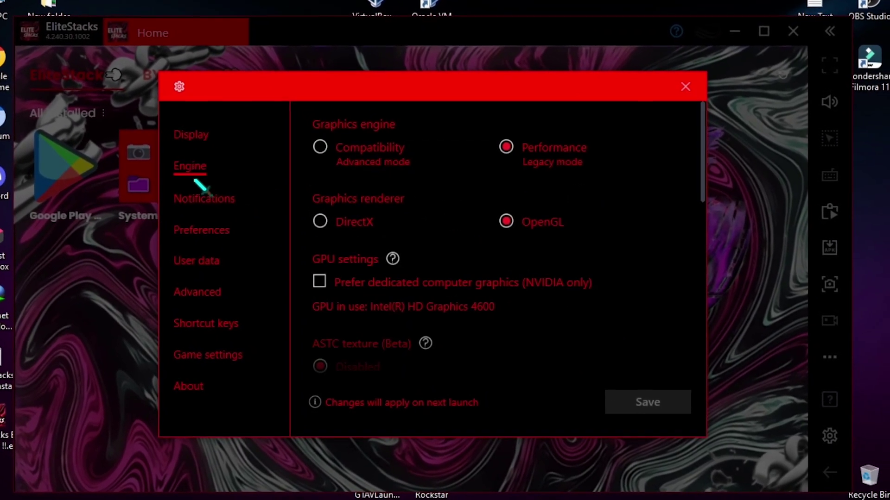
{"action": "scroll", "coordinate": [390, 206], "scroll_direction": "down", "scroll_amount": 2}
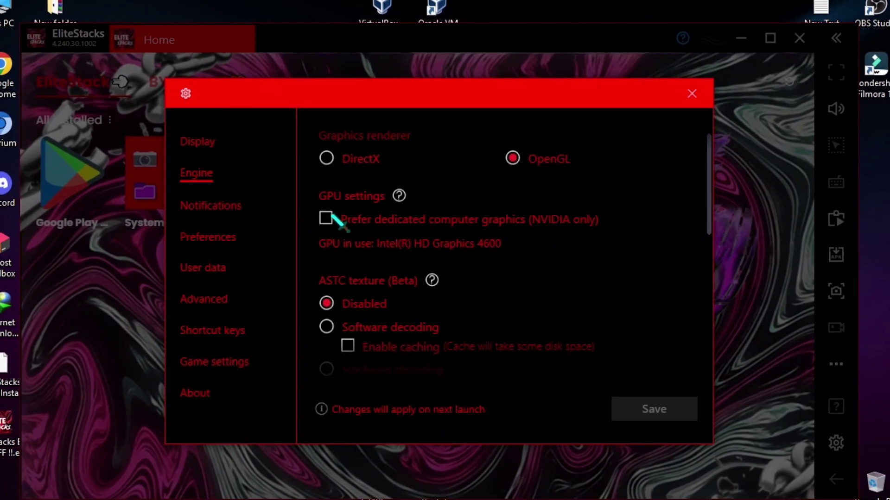
- In Registry Editor, set ForceDedicatedGPU to 1 under HKEY_LOCAL_MACHINE\SOFTWARE\BlueStacks\Config and close the editor
{"action": "key", "text": "super+r"}
{"action": "key", "text": "Return"}
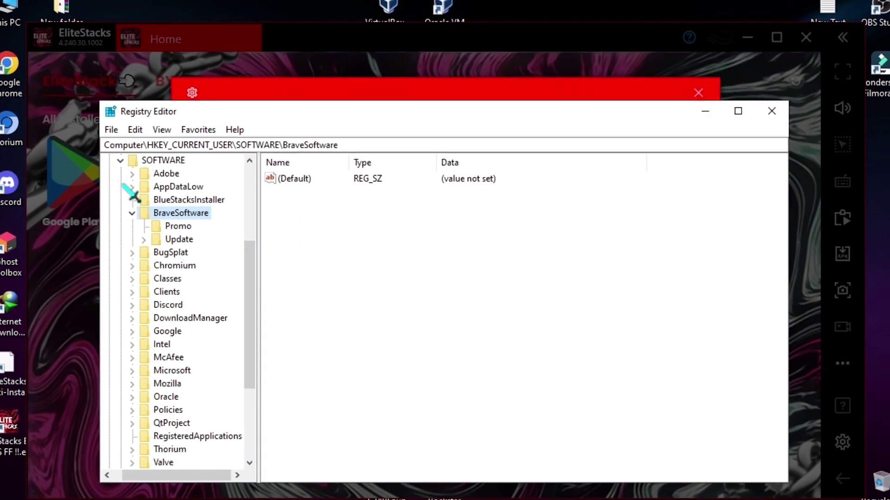
{"action": "left_click", "coordinate": [130, 164]}
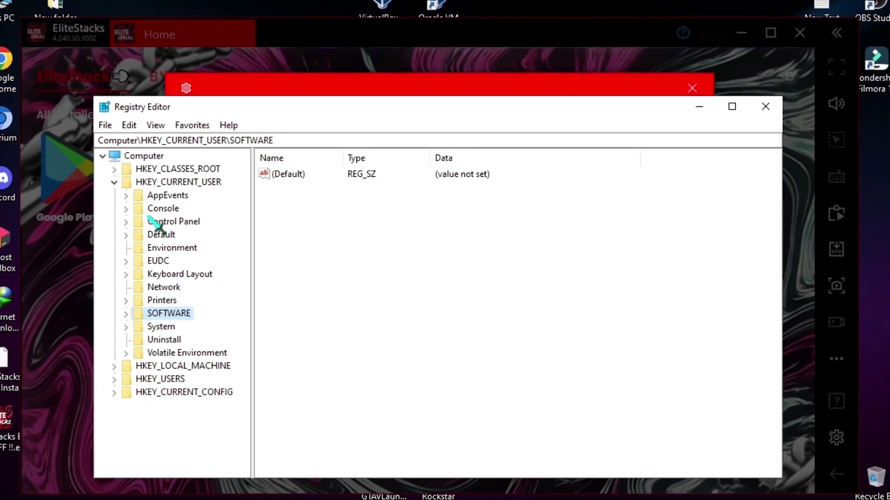
{"action": "left_click", "coordinate": [106, 181]}
{"action": "left_click", "coordinate": [107, 194]}
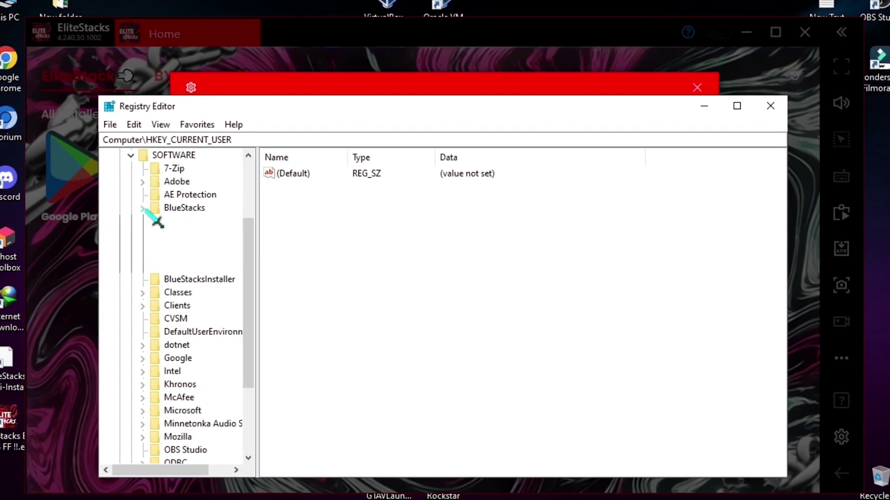
{"action": "left_click", "coordinate": [195, 244]}
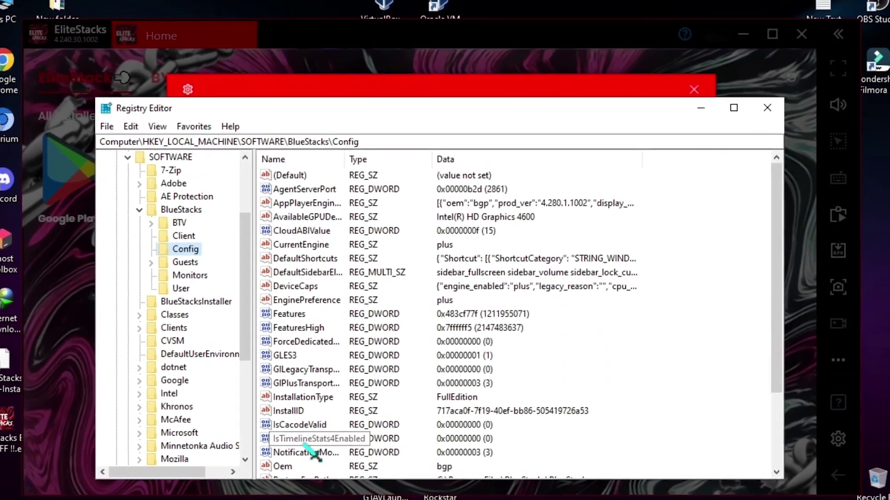
{"action": "double_click", "coordinate": [303, 342]}
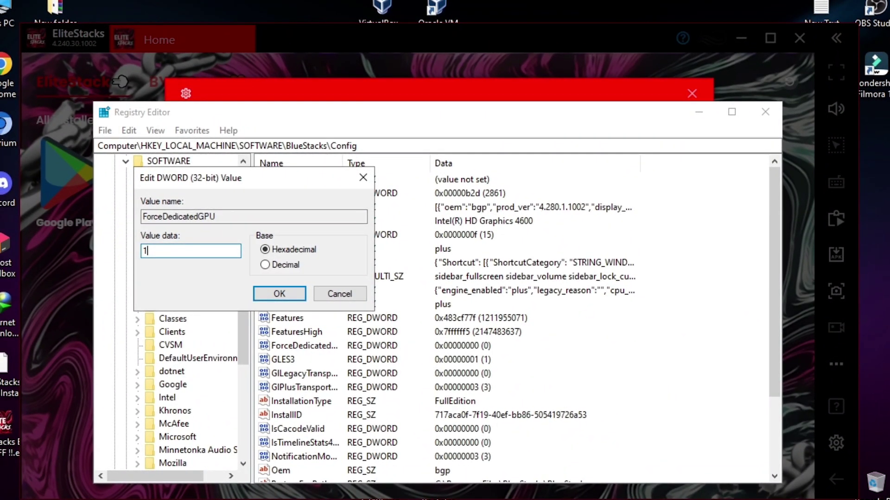
{"action": "left_click", "coordinate": [279, 294]}
{"action": "left_click", "coordinate": [780, 108]}
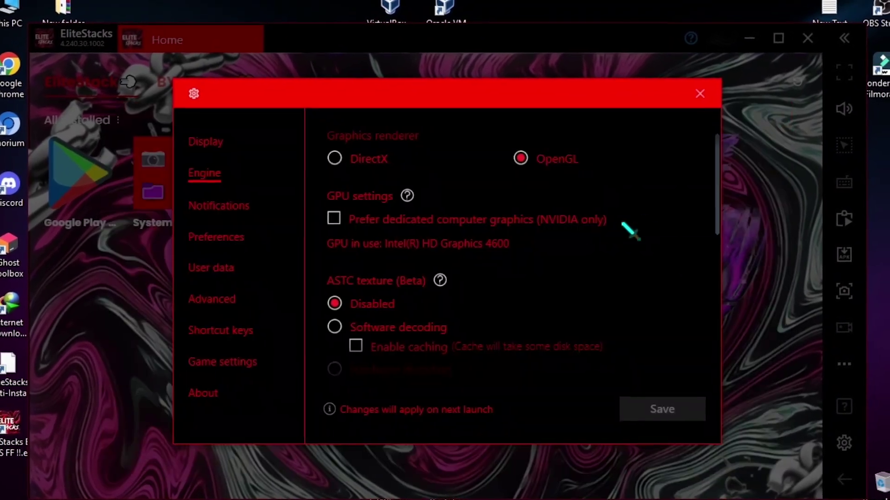
- In the Engine settings, set the CPU to Custom with 3 cores and reduce the RAM allocation to a custom amount
{"action": "scroll", "coordinate": [424, 225], "scroll_direction": "down", "scroll_amount": 4}
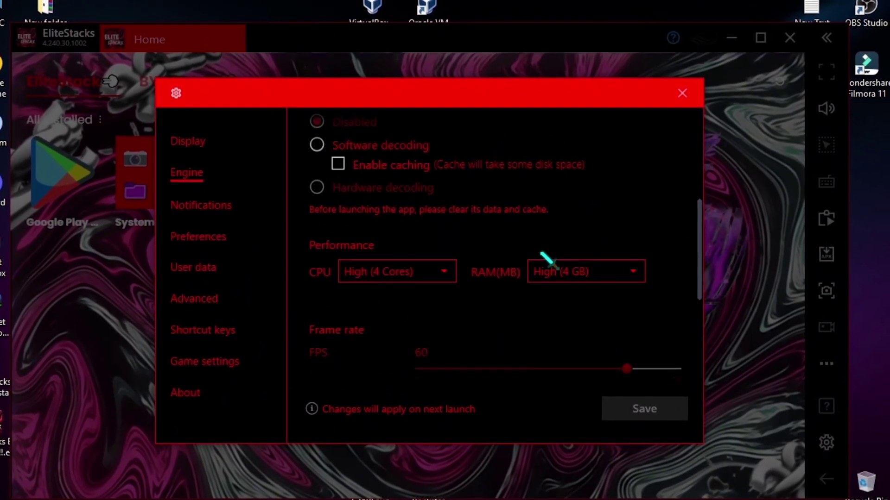
{"action": "scroll", "coordinate": [518, 257], "scroll_direction": "down", "scroll_amount": 2}
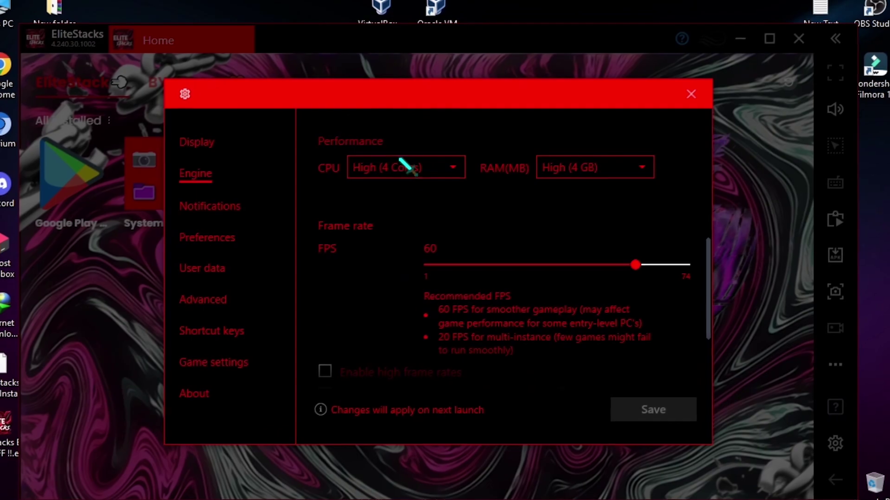
{"action": "left_click", "coordinate": [402, 166]}
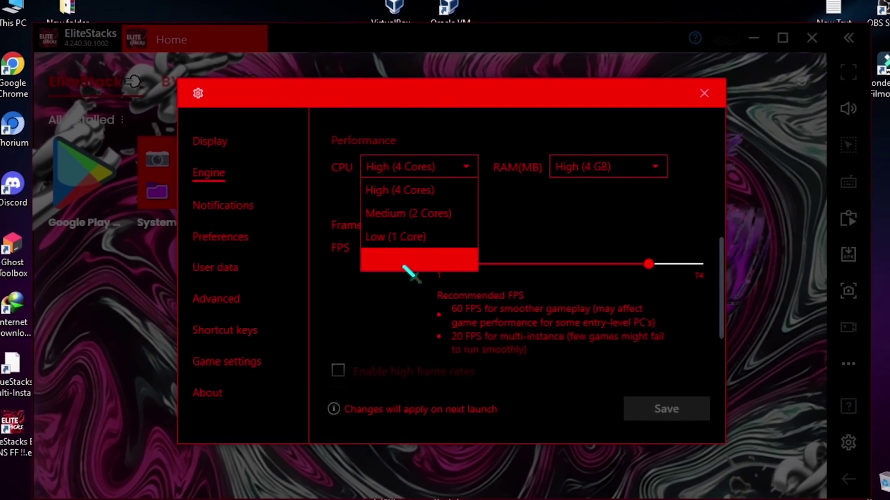
{"action": "left_click", "coordinate": [406, 253]}
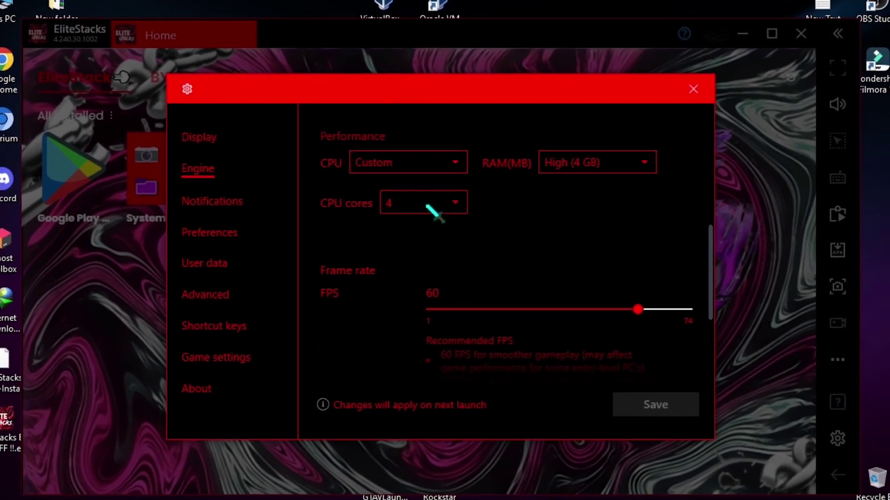
{"action": "left_click", "coordinate": [433, 212]}
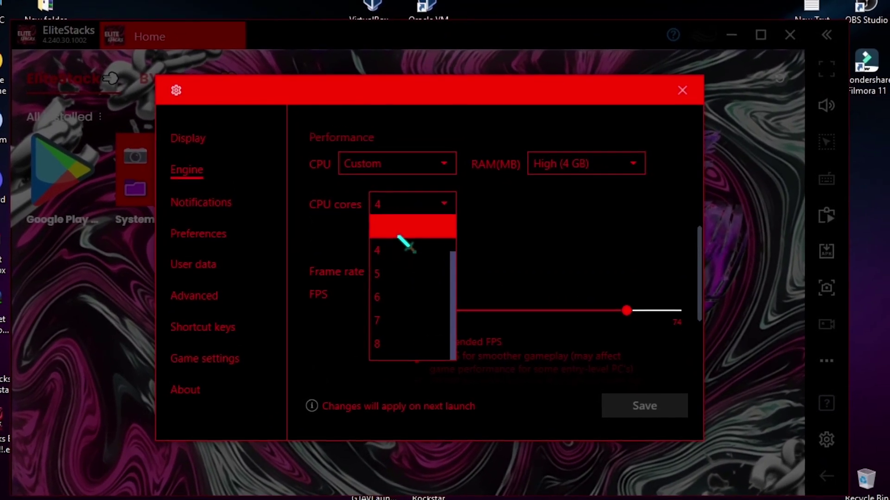
{"action": "left_click", "coordinate": [407, 244]}
{"action": "left_click", "coordinate": [592, 170]}
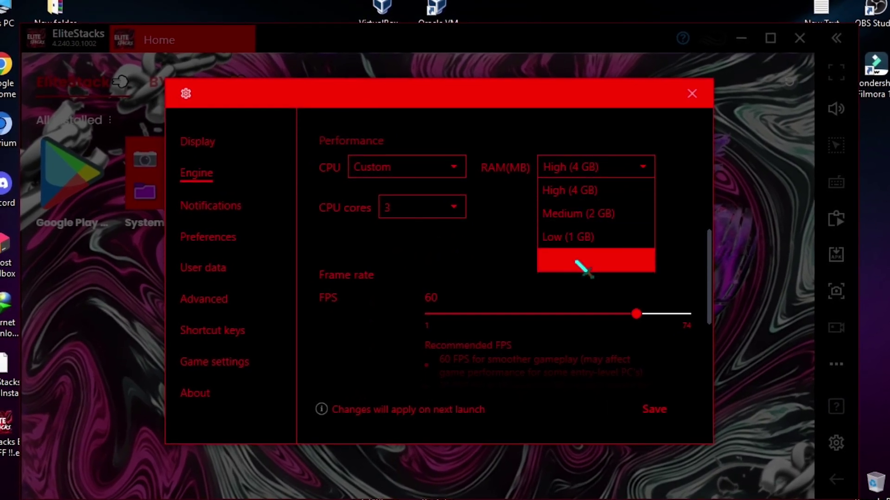
{"action": "left_click_drag", "start_coordinate": [679, 211], "coordinate": [625, 214]}
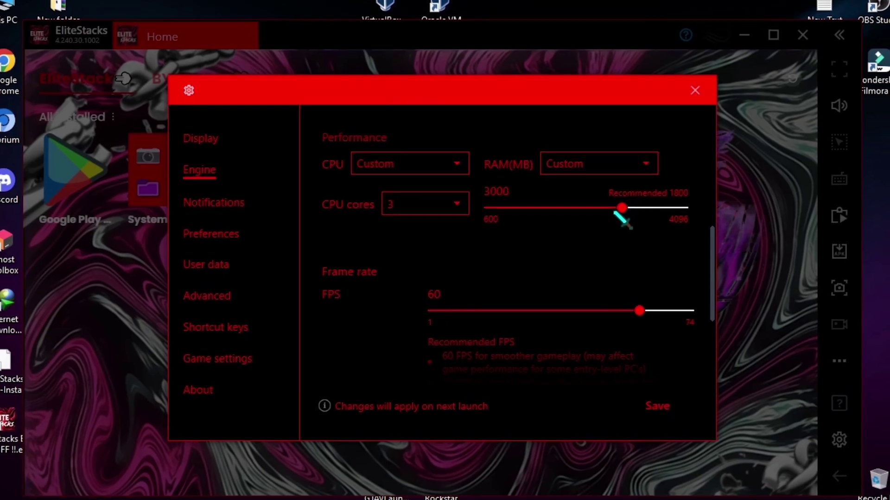
- Turn off the ribbon, toast, gamepad and app notifications
{"action": "scroll", "coordinate": [634, 232], "scroll_direction": "down", "scroll_amount": 3}
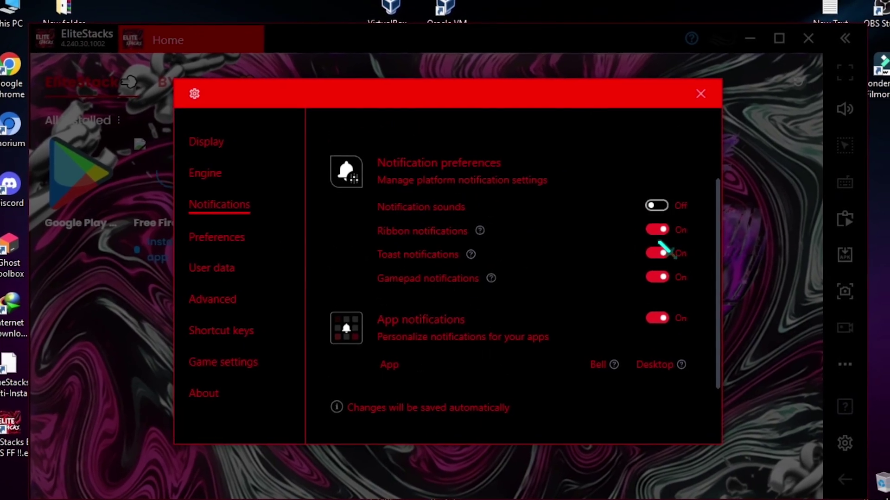
{"action": "left_click", "coordinate": [644, 316]}
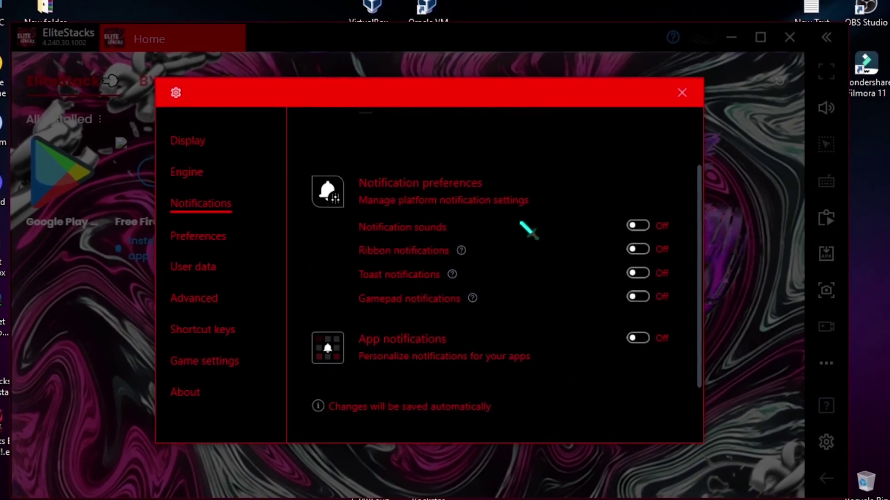
- Check the preferences and user data settings, choose the predefined device profile Asus ROG 2, and close the settings after viewing the shortcut keys
{"action": "left_click", "coordinate": [220, 239]}
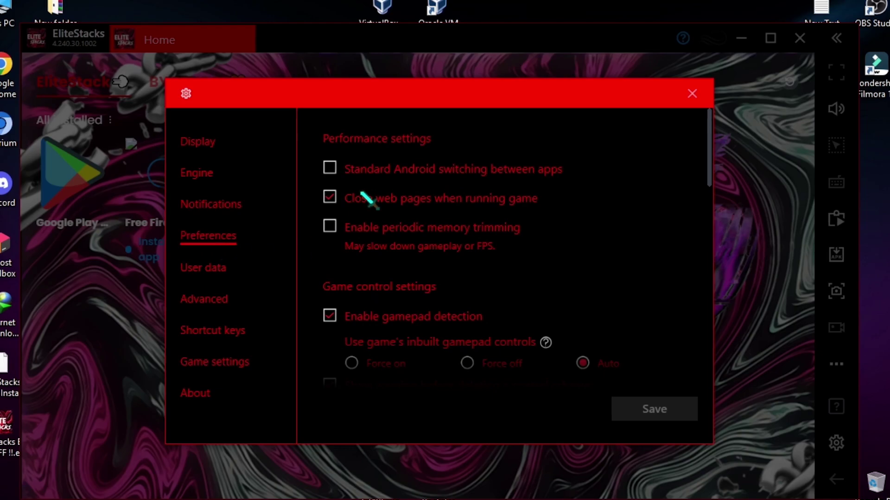
{"action": "scroll", "coordinate": [338, 228], "scroll_direction": "down", "scroll_amount": 5}
{"action": "left_click", "coordinate": [218, 267]}
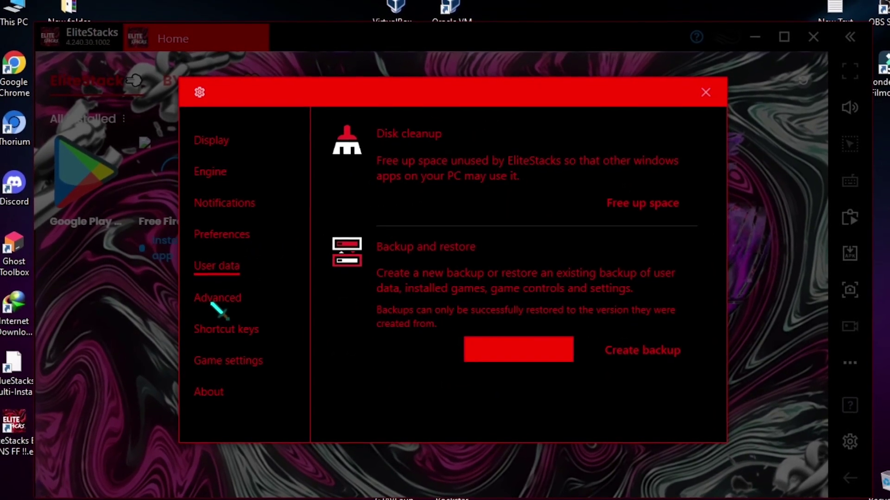
{"action": "left_click", "coordinate": [216, 295]}
{"action": "left_click", "coordinate": [414, 259]}
{"action": "scroll", "coordinate": [404, 292], "scroll_direction": "up", "scroll_amount": 5}
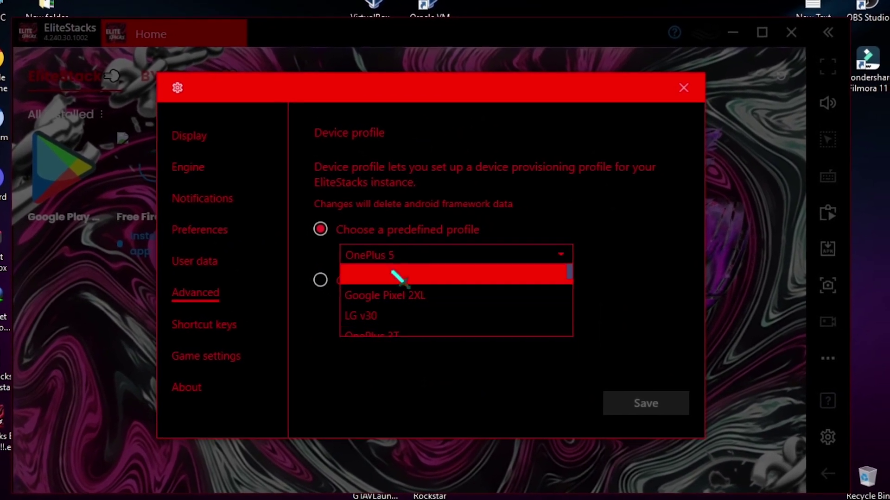
{"action": "left_click", "coordinate": [397, 283]}
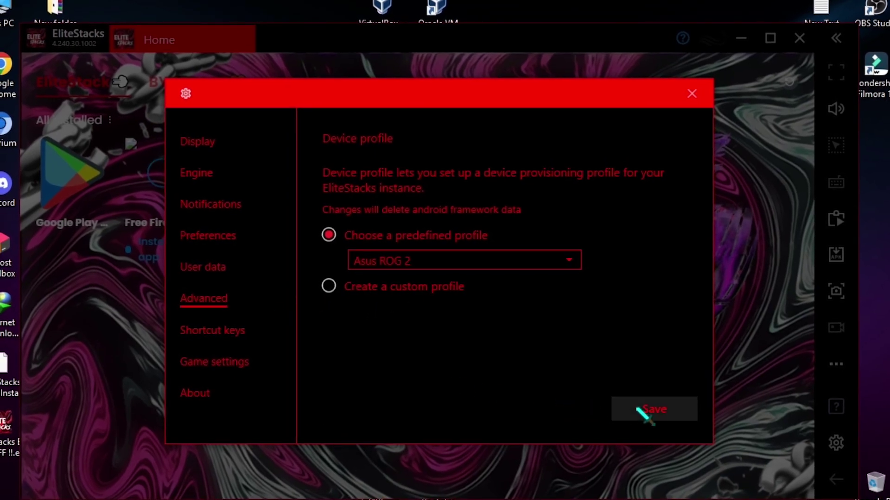
{"action": "left_click", "coordinate": [241, 328]}
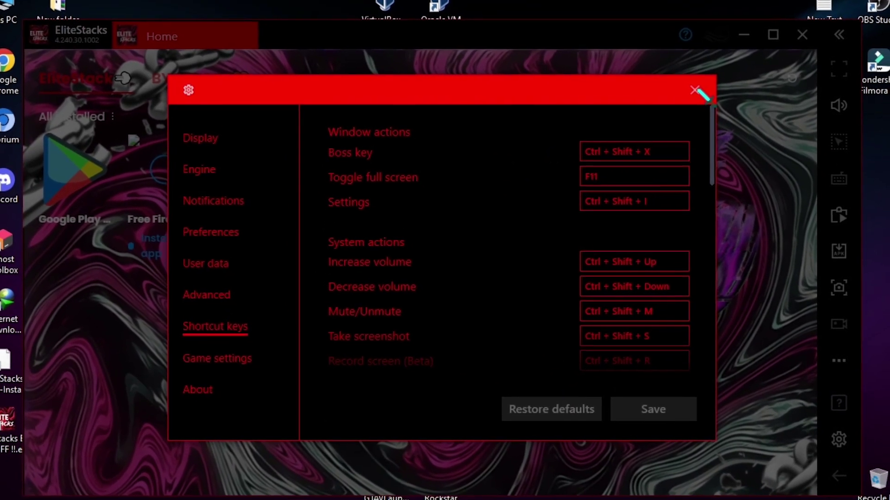
{"action": "left_click", "coordinate": [695, 90]}
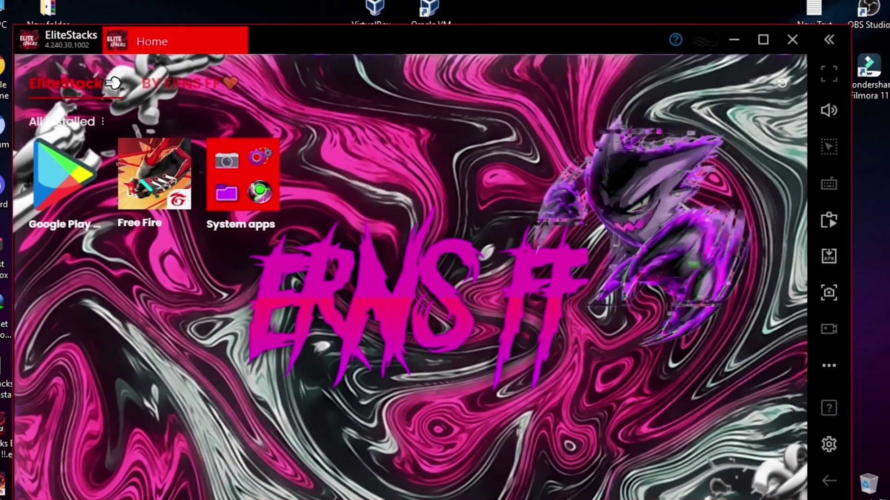
- Launch Free Fire, check its additional sign-in options, and sign in as a guest
{"action": "left_click", "coordinate": [157, 183]}
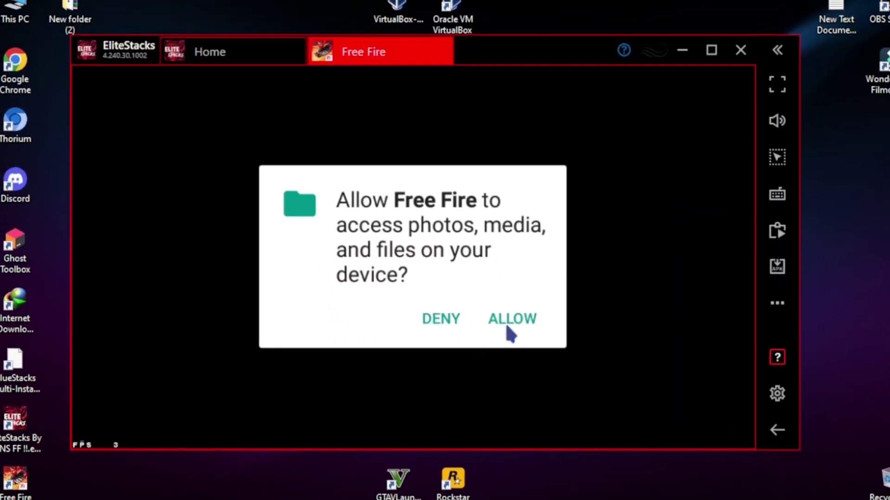
{"action": "left_click", "coordinate": [423, 308]}
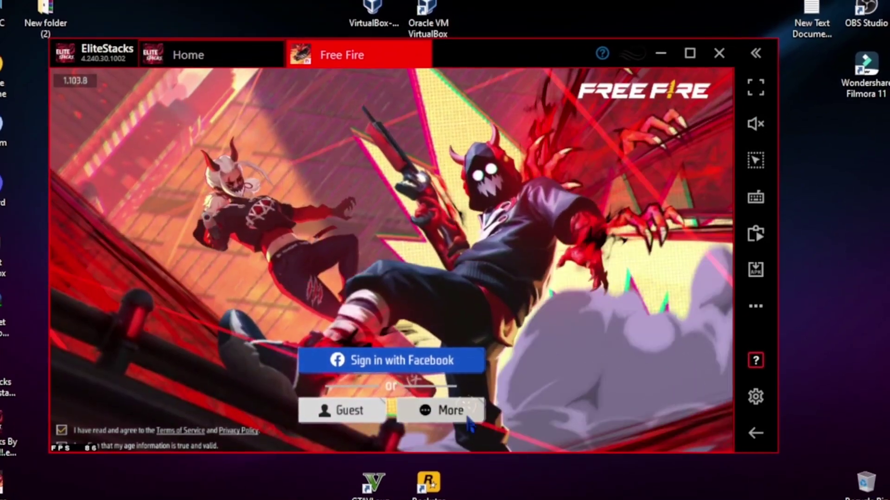
{"action": "left_click", "coordinate": [444, 403]}
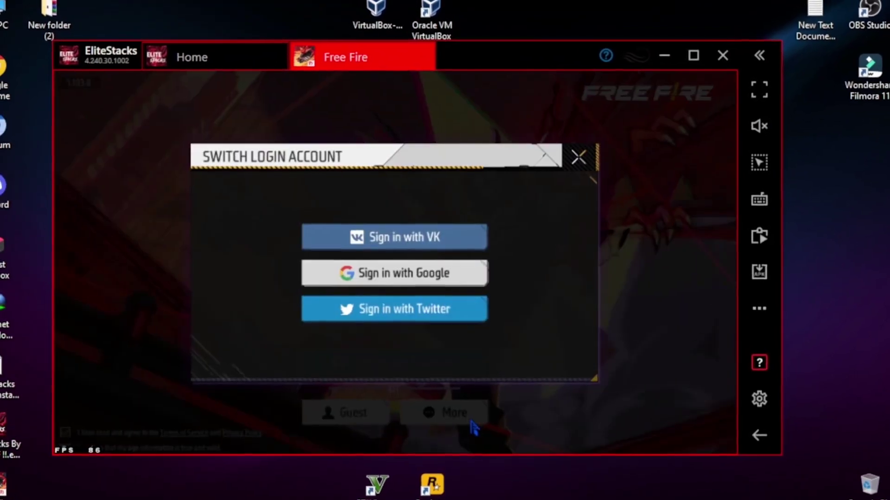
{"action": "left_click", "coordinate": [587, 156]}
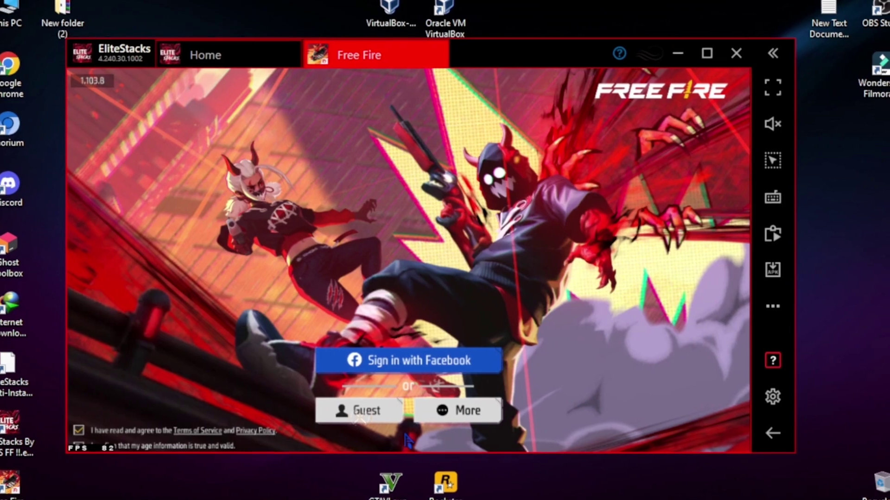
{"action": "left_click", "coordinate": [353, 406]}
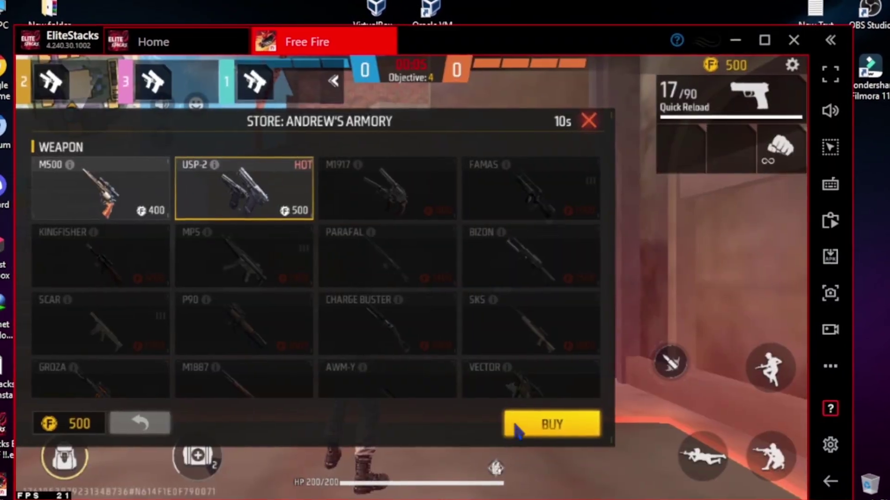
- Buy the selected item in the match store, look through the weapons and armor, and close the store
{"action": "left_click", "coordinate": [551, 425]}
{"action": "scroll", "coordinate": [345, 237], "scroll_direction": "down", "scroll_amount": 3}
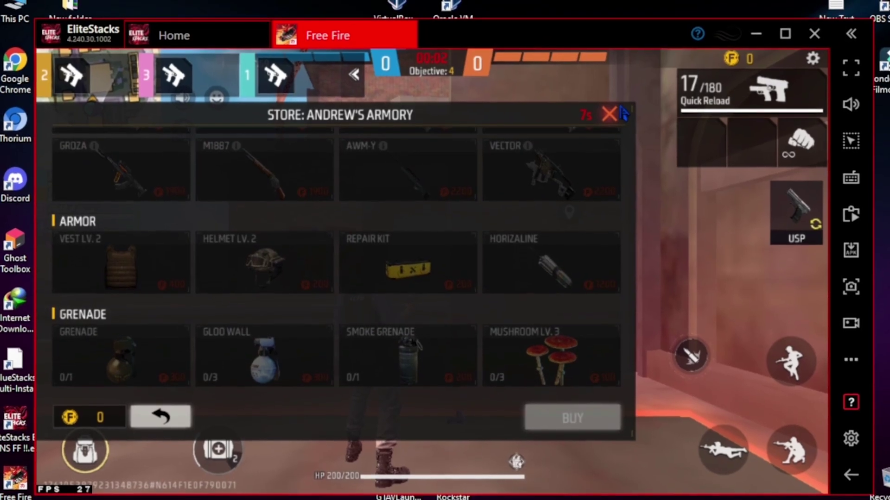
{"action": "left_click", "coordinate": [600, 113]}
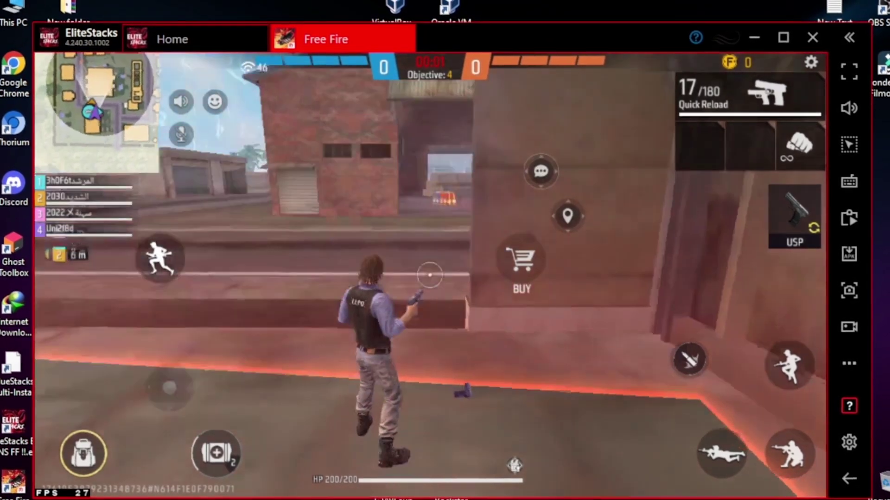
- Test the movement controls in the Free Fire match by running, jumping and switching between weapons
{"action": "key", "text": "w"}
{"action": "key", "text": "space"}
{"action": "key", "text": "3"}
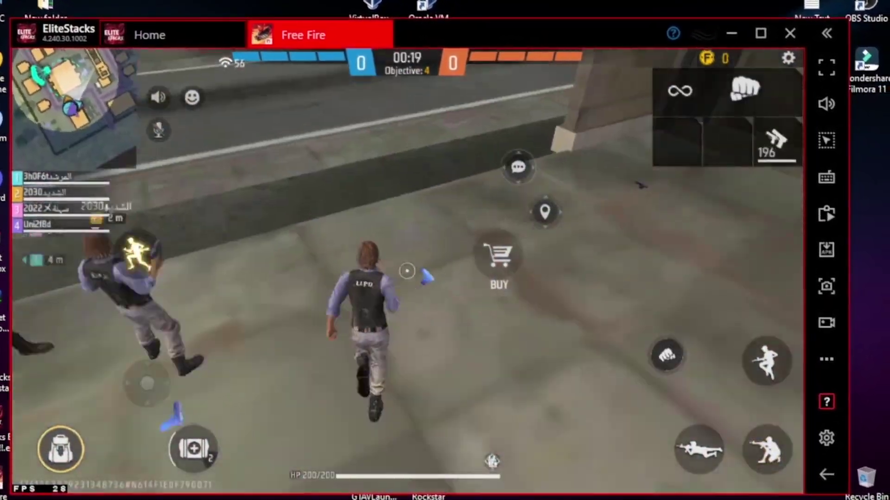
{"action": "key", "text": "1"}
{"action": "key", "text": "space"}
{"action": "key", "text": "w"}
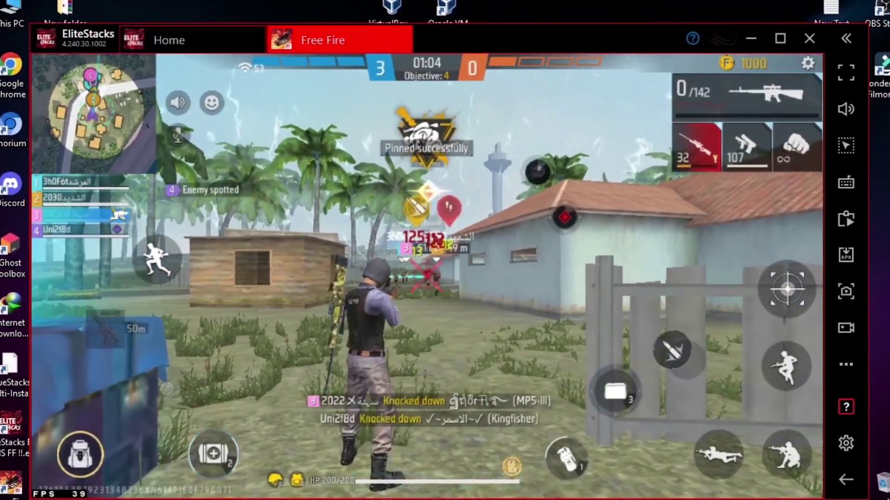
{"action": "key", "text": "a"}
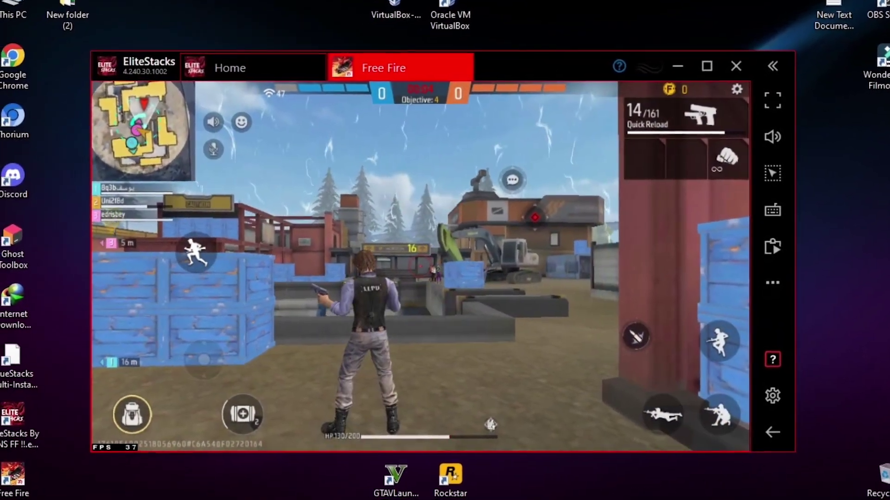
- Fire at targets in the next match, switch to the melee weapon and run forward through the tunnel
{"action": "left_click", "coordinate": [412, 278]}
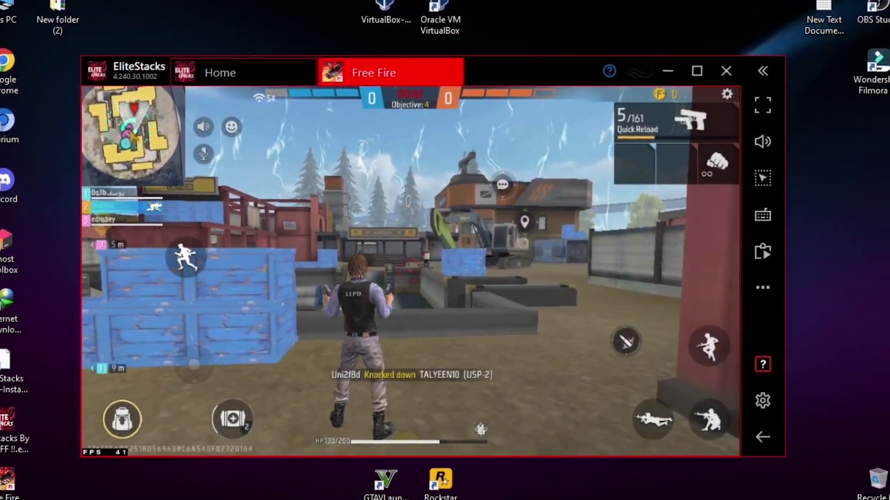
{"action": "left_click", "coordinate": [410, 273]}
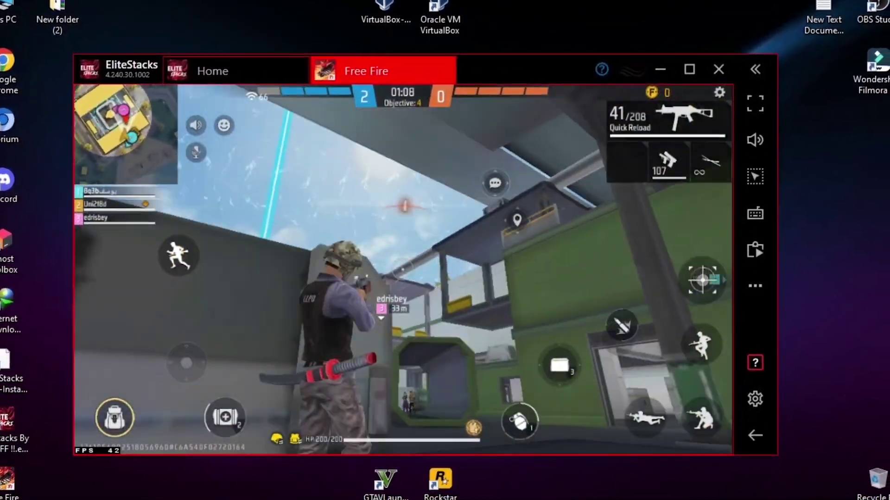
{"action": "left_click", "coordinate": [403, 269]}
{"action": "key", "text": "q"}
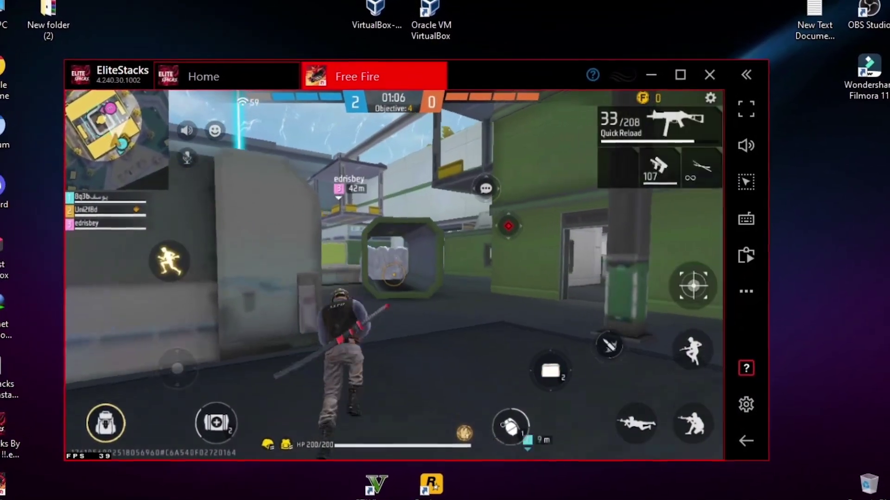
{"action": "key", "text": "w"}
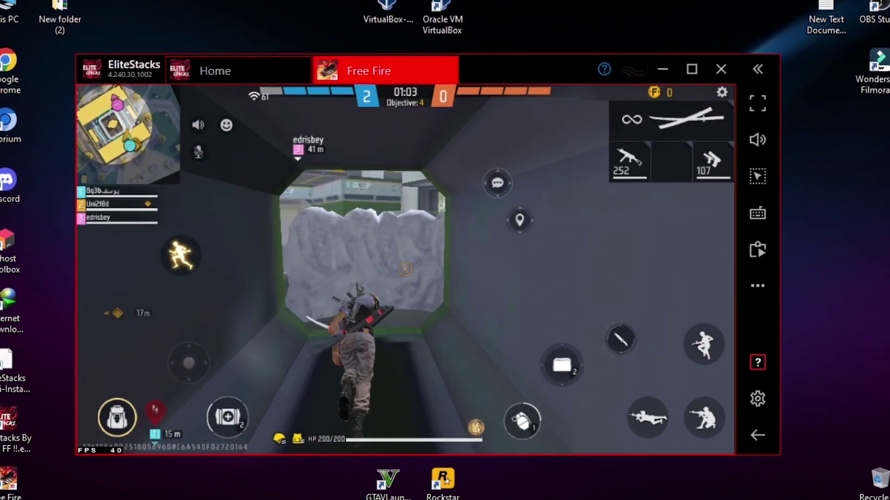